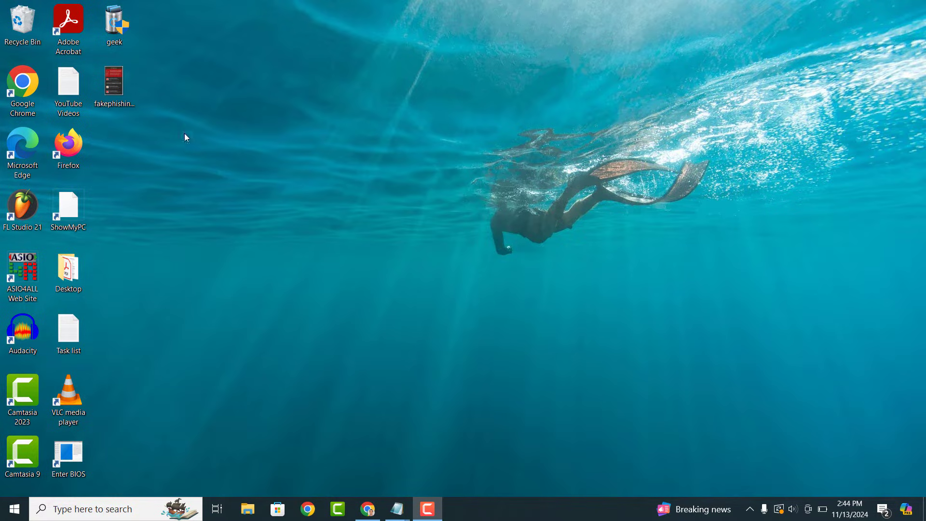
Open the fake phishing site shortcut, then launch Microsoft Edge and open its menu
double_click(122, 88)
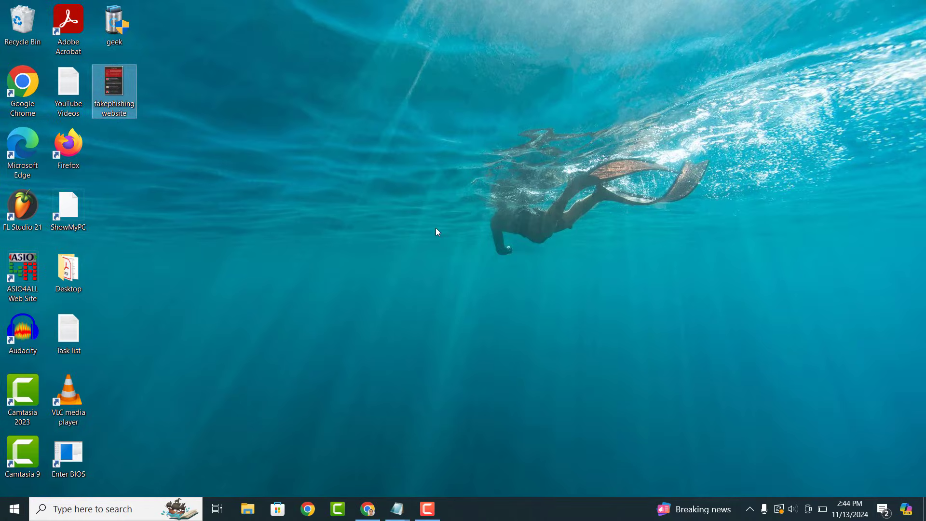
click(28, 156)
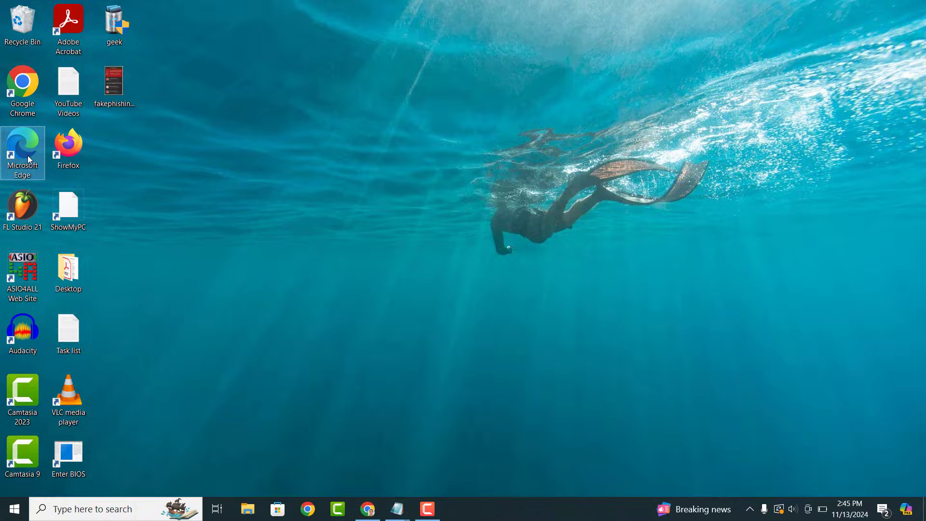
double_click(27, 156)
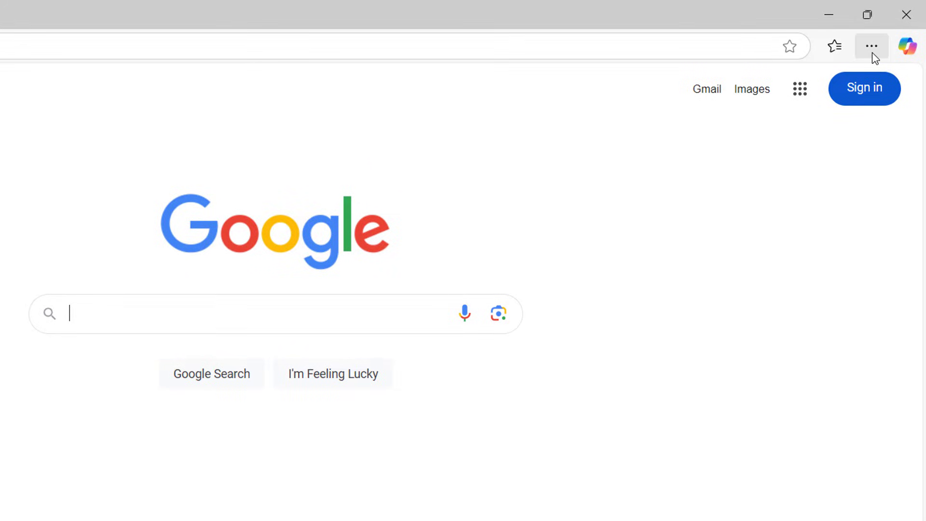
click(872, 48)
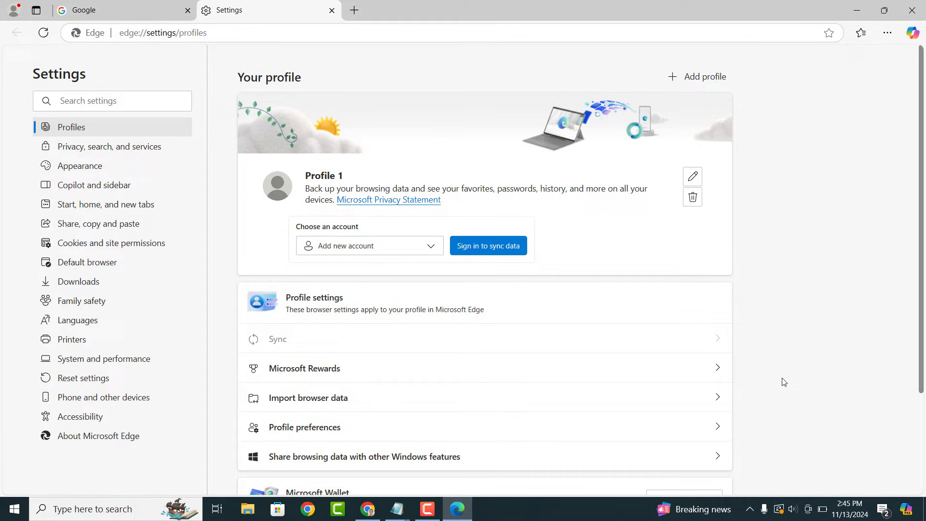
Search settings for 'Notifications' and open the site Notifications permission page
click(173, 98)
text(Notifications)
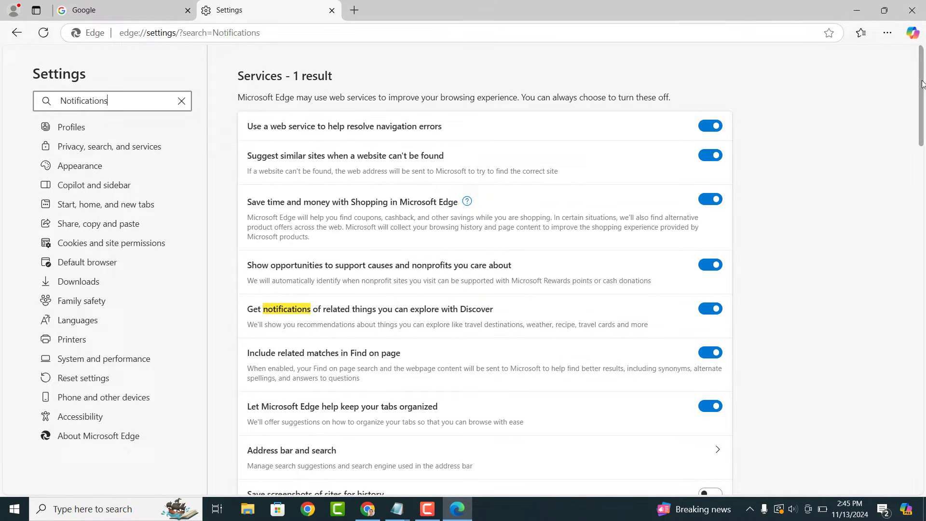
mouse_move(922, 85)
mouse_down()
mouse_move(906, 186)
mouse_move(910, 258)
mouse_up()
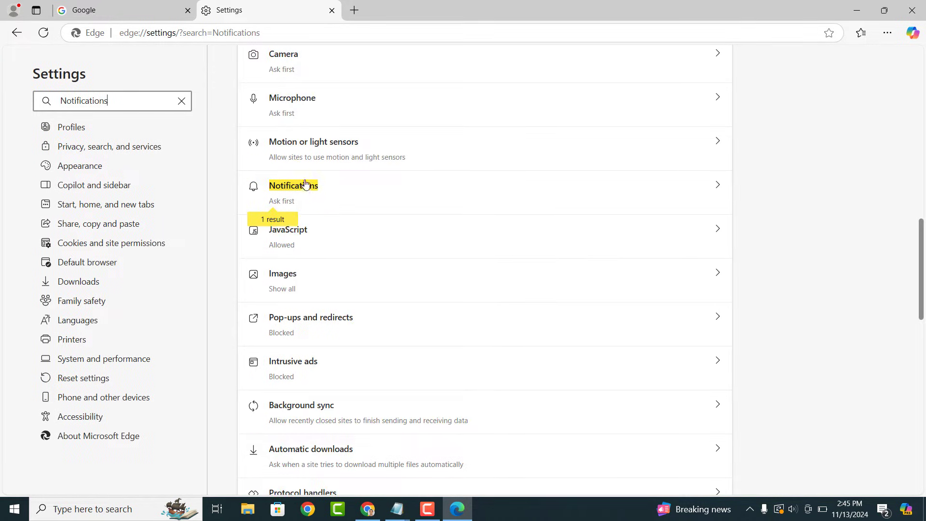
click(347, 203)
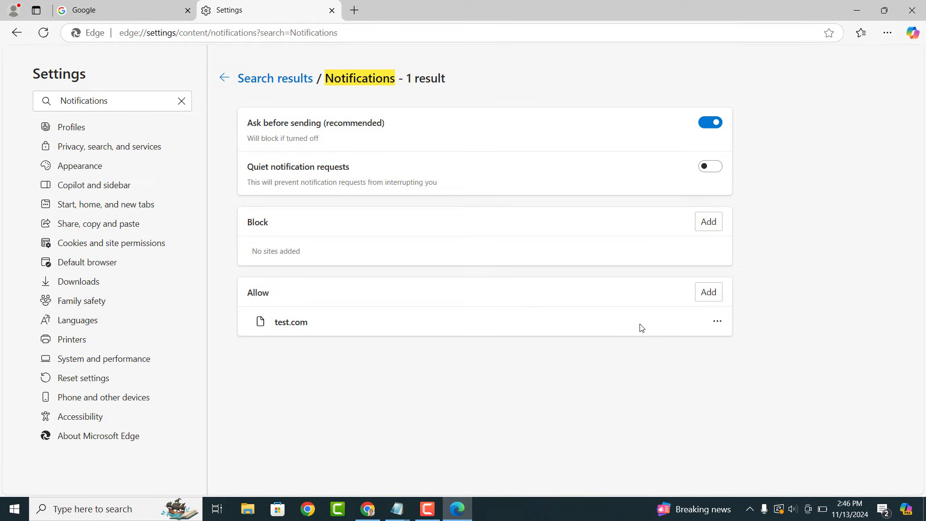
Remove test.com from the allowed notification sites using its options menu
click(717, 325)
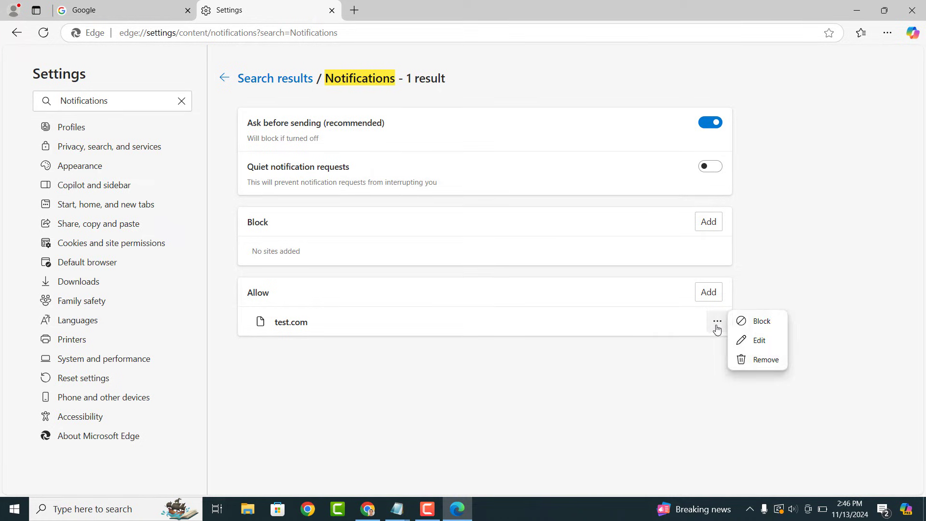
click(772, 361)
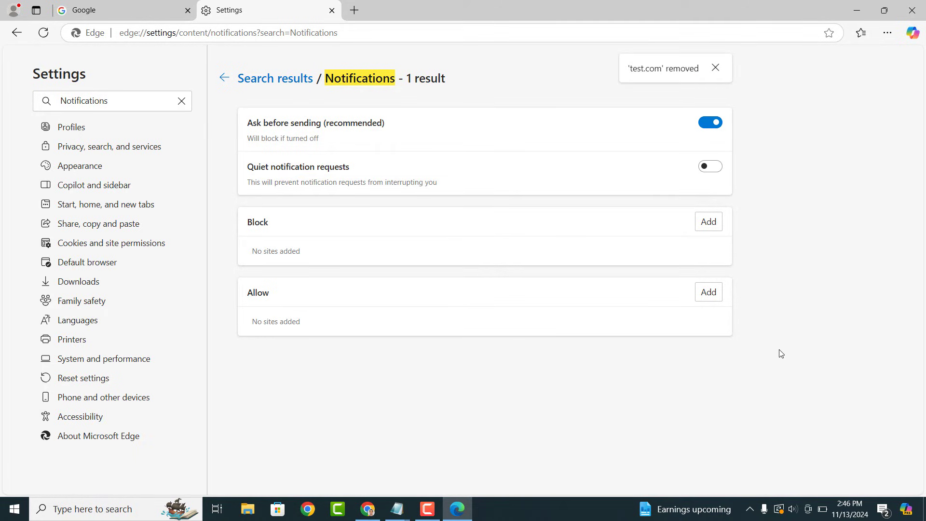
Close the Edge window to return to the Windows desktop
click(914, 11)
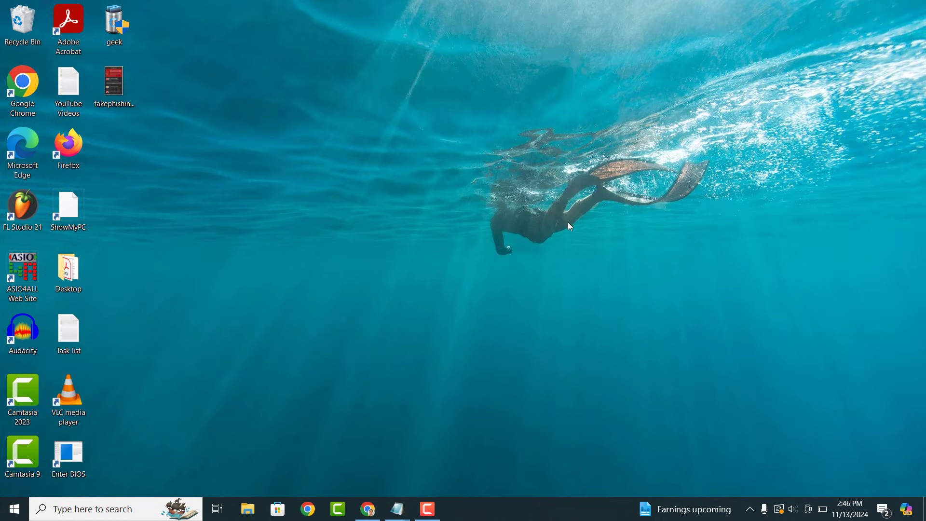